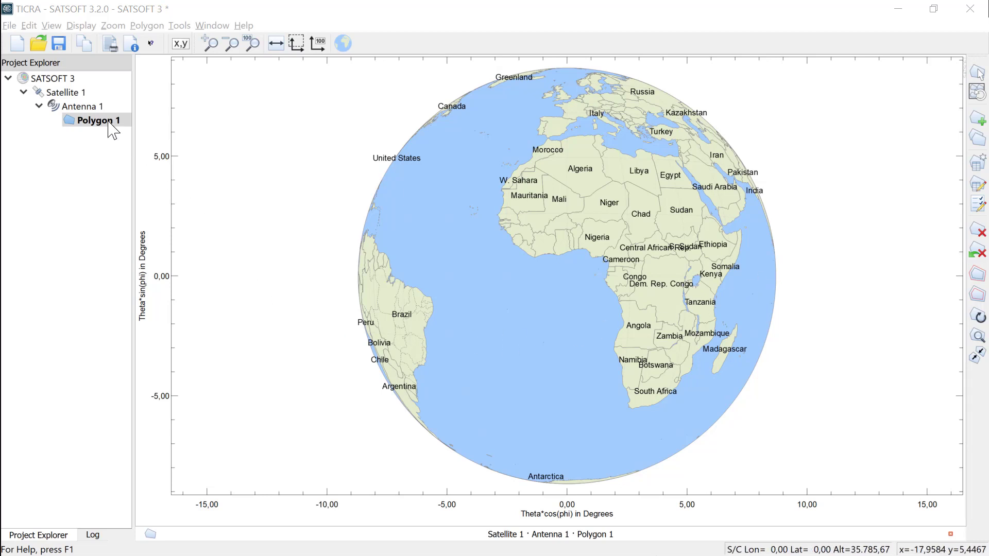
Set Satellite 1's spacecraft longitude to -95 degrees East
double_click(78, 94)
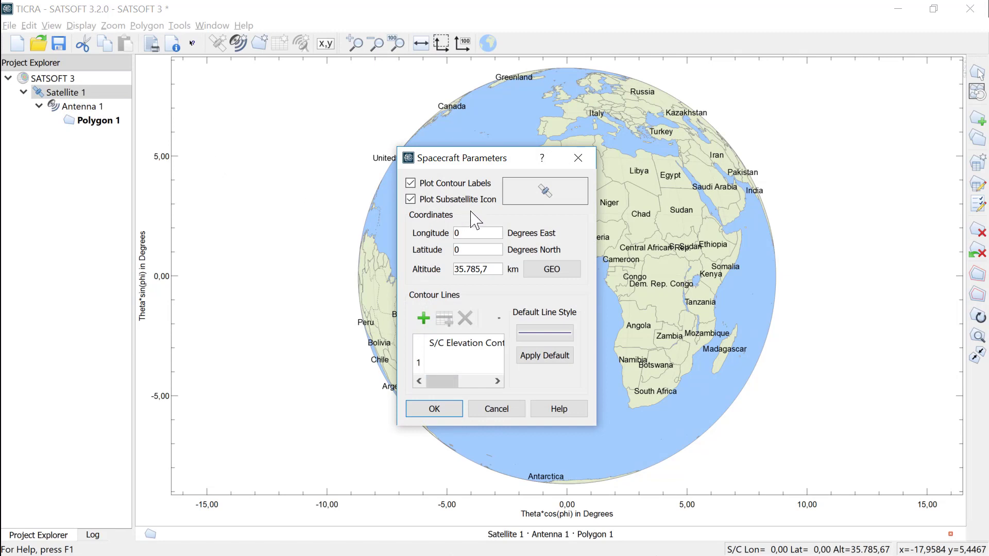
double_click(480, 231)
type("-95")
left_click(434, 408)
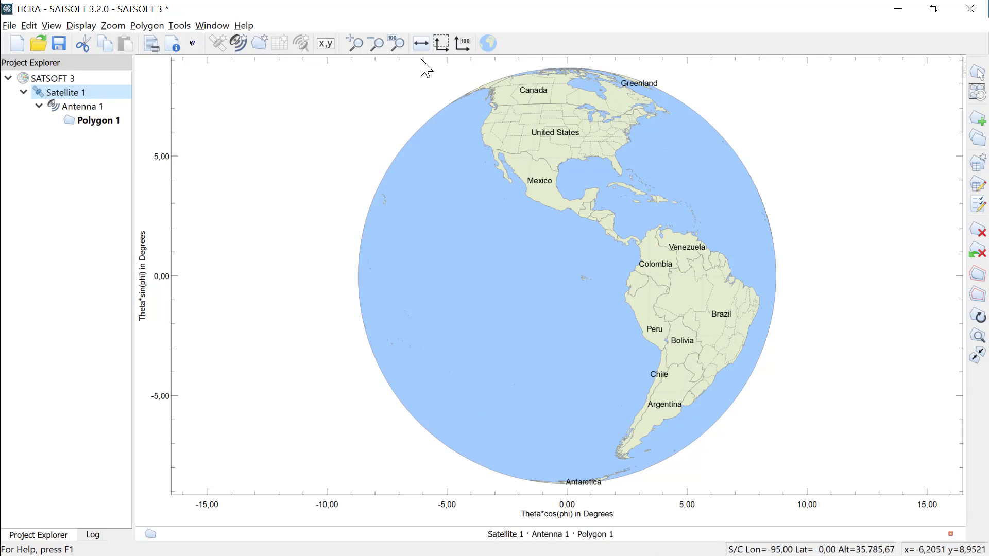
Box-zoom onto Mexico and stretch the axes to fill the plot window
left_click(441, 43)
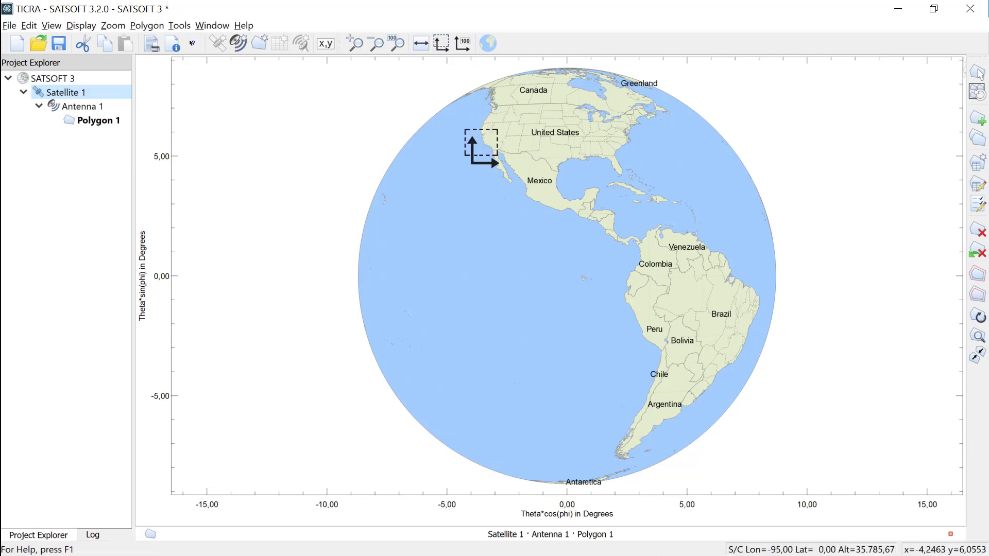
left_click_drag(468, 131, 622, 237)
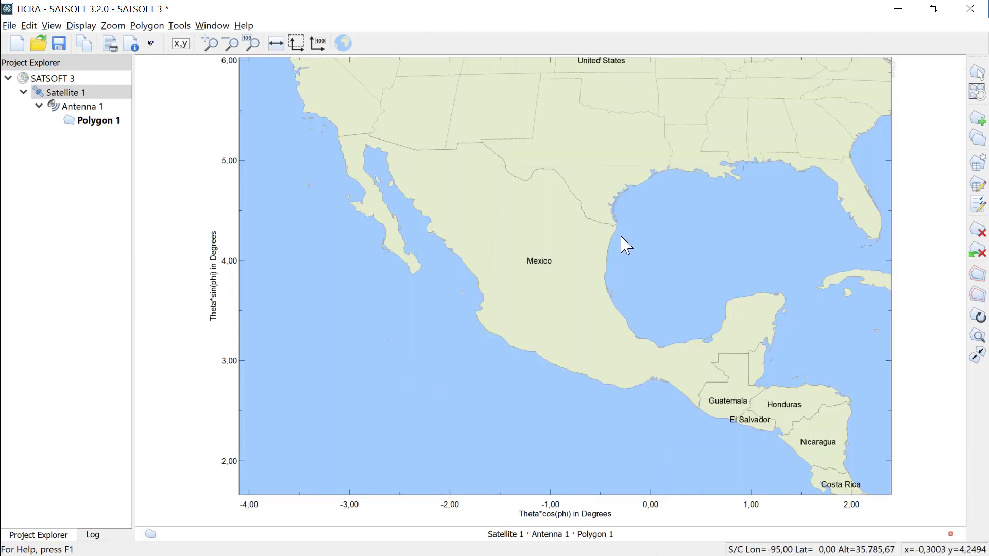
left_click(276, 44)
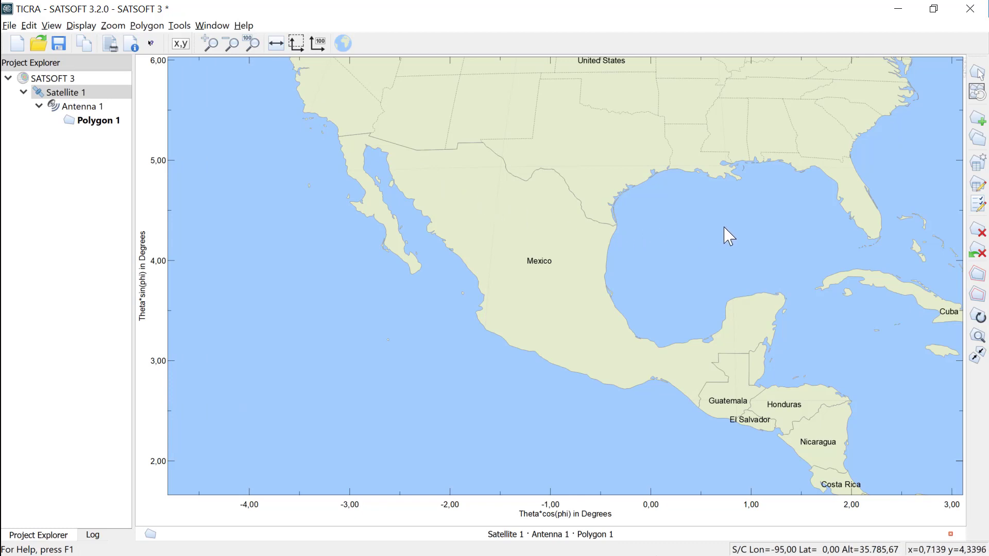
Start a new polygon and trace the Texas Gulf coast and the US–Mexico border westward
left_click(976, 123)
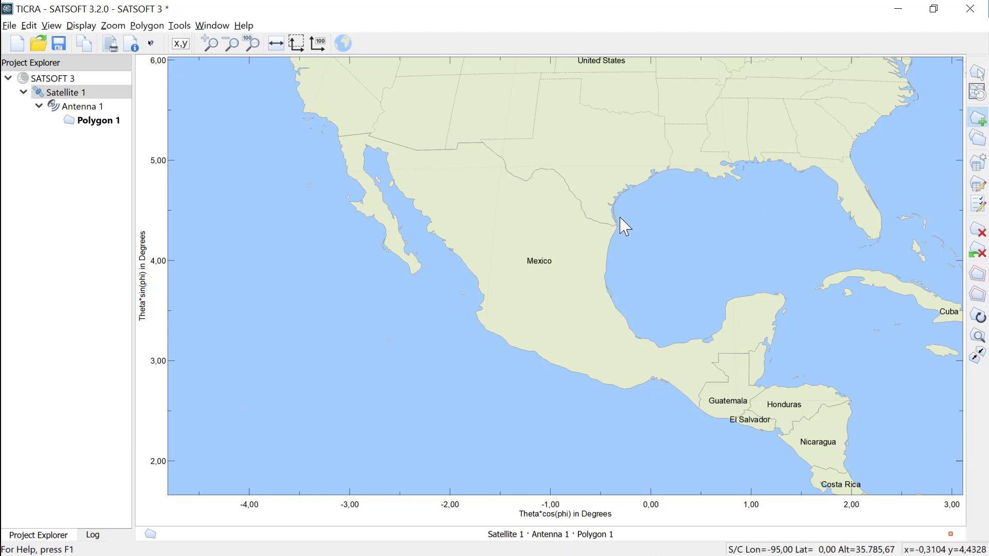
left_click(622, 219)
left_click(593, 200)
left_click(561, 165)
left_click(525, 153)
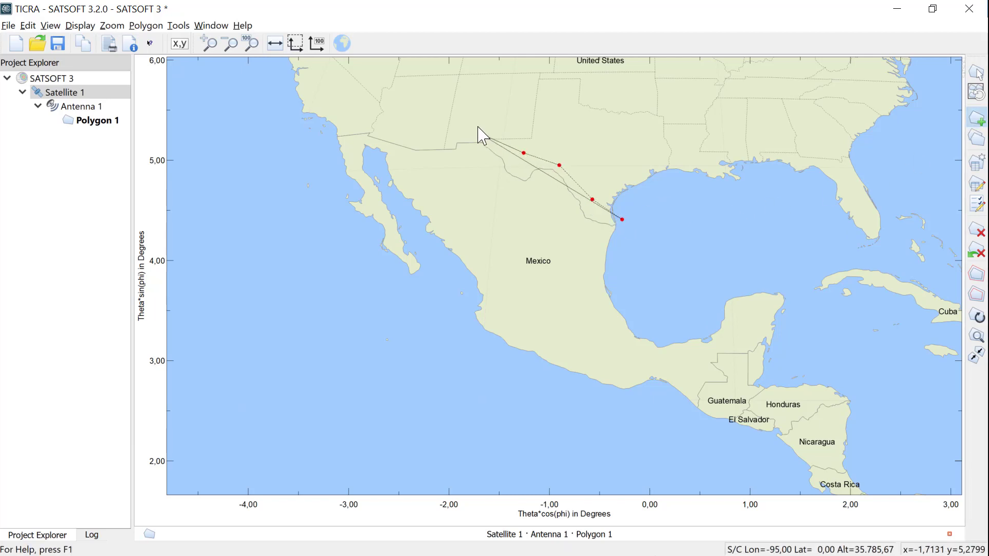
left_click(478, 126)
left_click(442, 130)
left_click(404, 139)
left_click(379, 126)
left_click(337, 126)
left_click(318, 141)
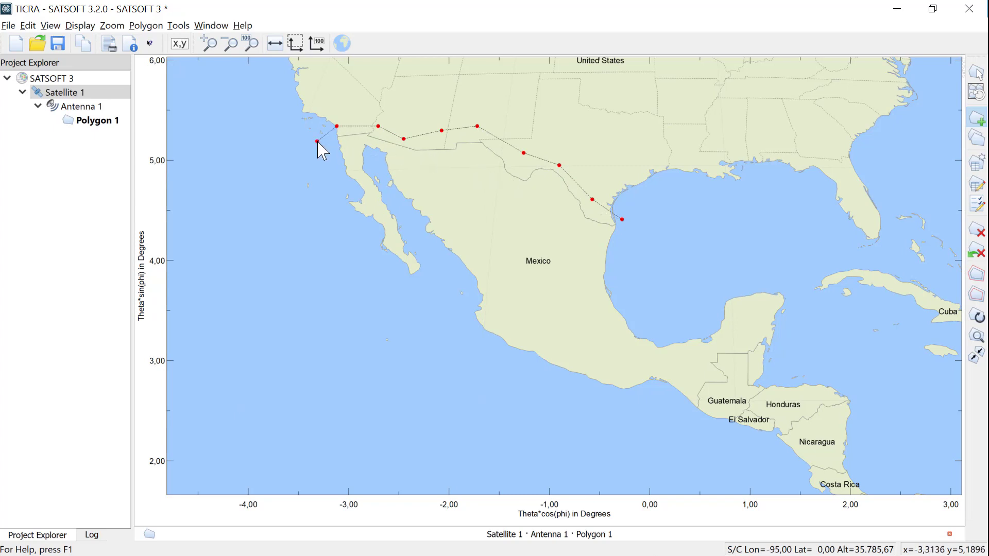
Continue the polygon down the Baja California Pacific coast
left_click(326, 186)
left_click(336, 208)
left_click(343, 231)
left_click(356, 255)
left_click(372, 271)
left_click(394, 285)
left_click(417, 290)
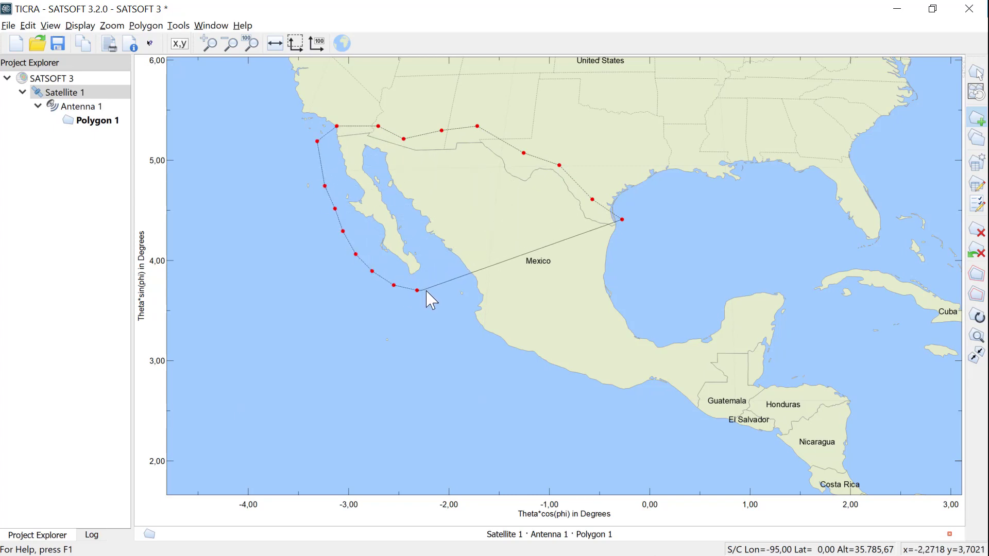
Trace Mexico's Pacific coast southeast toward Guatemala
left_click(441, 286)
left_click(461, 283)
left_click(457, 307)
left_click(465, 327)
left_click(483, 345)
left_click(508, 356)
left_click(529, 369)
left_click(552, 377)
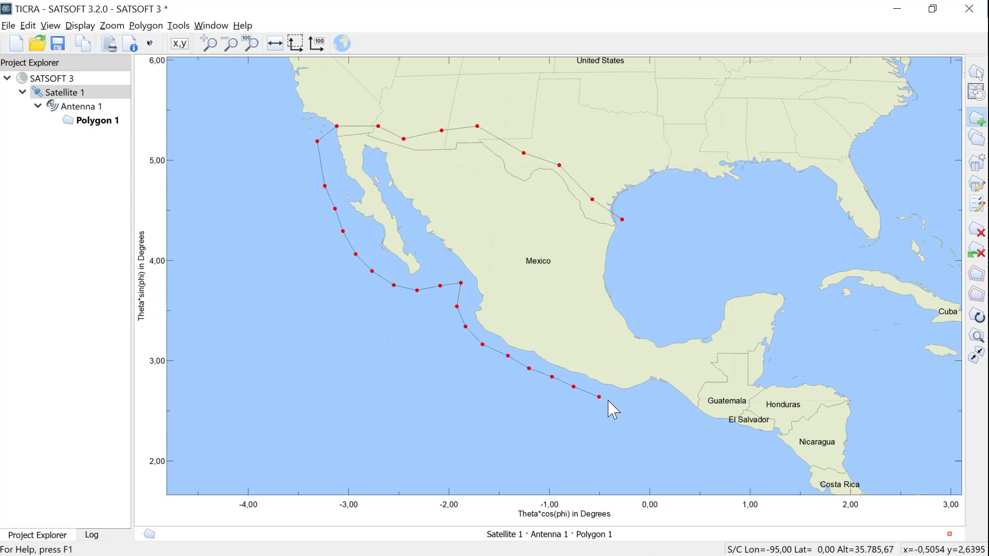
left_click(623, 403)
left_click(646, 398)
left_click(670, 393)
left_click(686, 408)
left_click(706, 416)
Trace the Guatemala border, the Yucatán coast and the southern Gulf coast
left_click(722, 401)
left_click(738, 378)
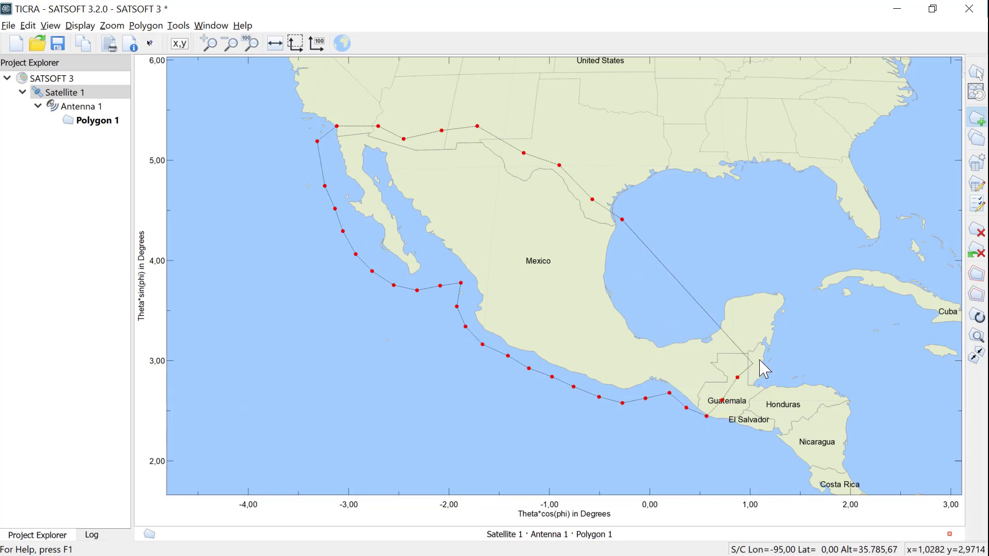
left_click(754, 362)
left_click(793, 327)
left_click(800, 306)
left_click(801, 285)
left_click(755, 275)
left_click(730, 282)
left_click(711, 299)
left_click(678, 324)
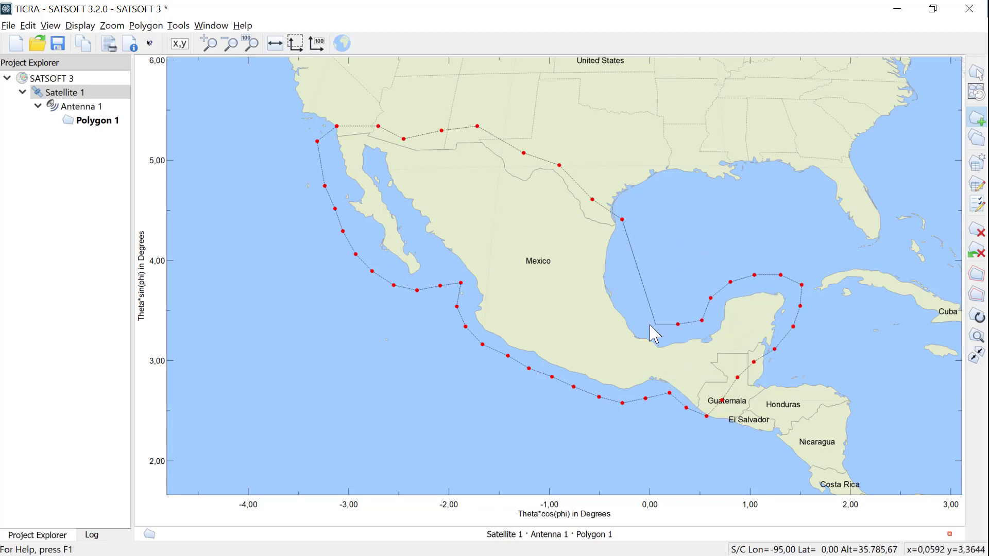
left_click(652, 324)
left_click(631, 309)
Close the polygon and keep its outline line style unchanged
double_click(625, 263)
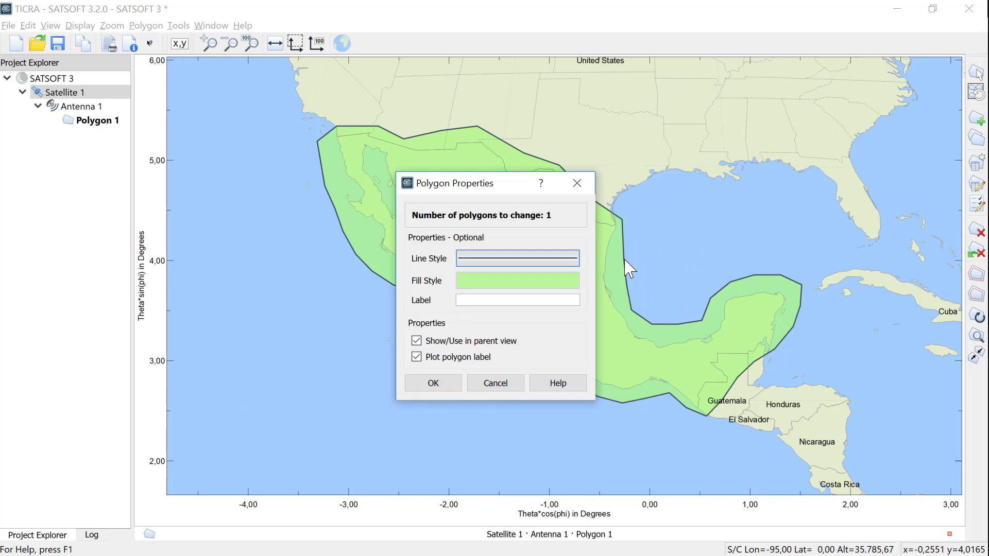
left_click(512, 264)
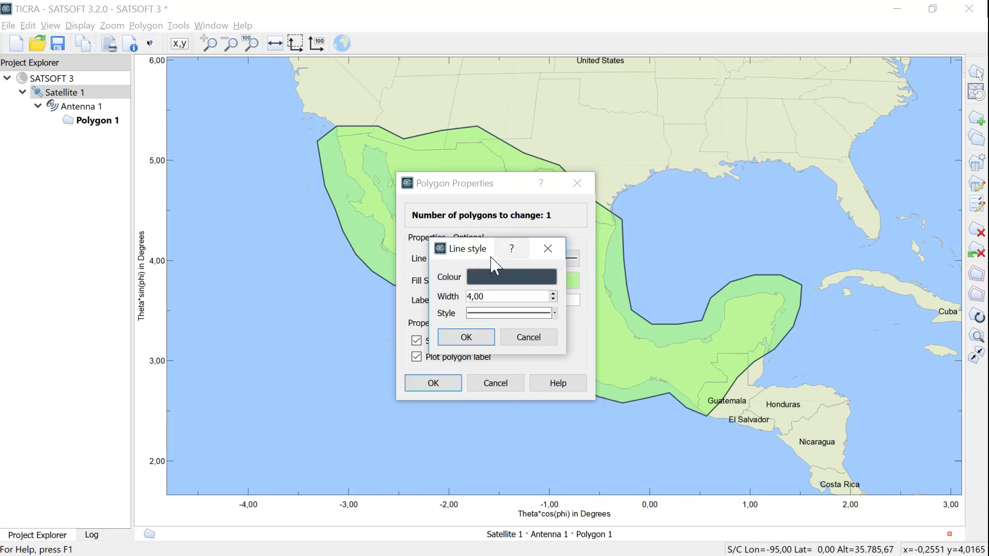
left_click(474, 337)
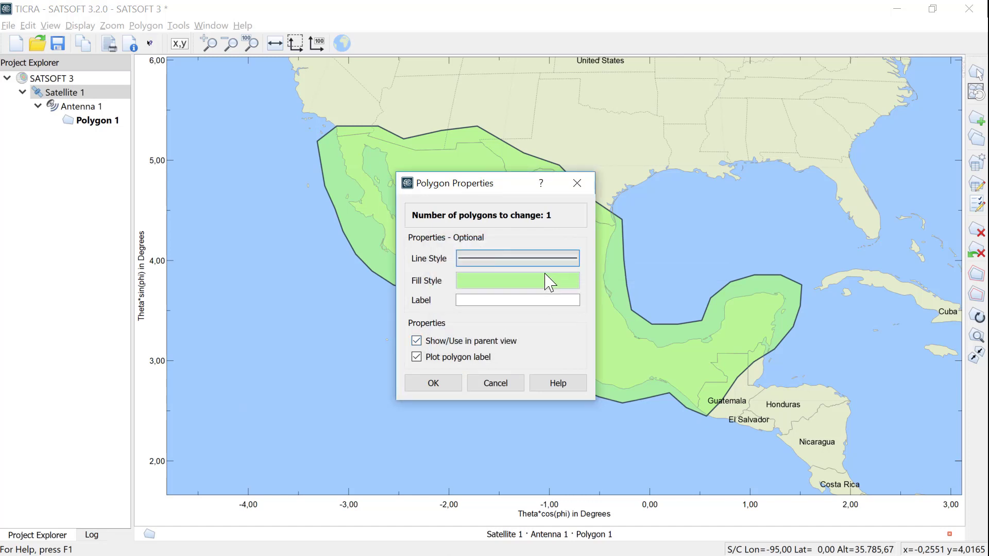
Give the polygon a white fill foreground and the label 'Mexico'
left_click(544, 290)
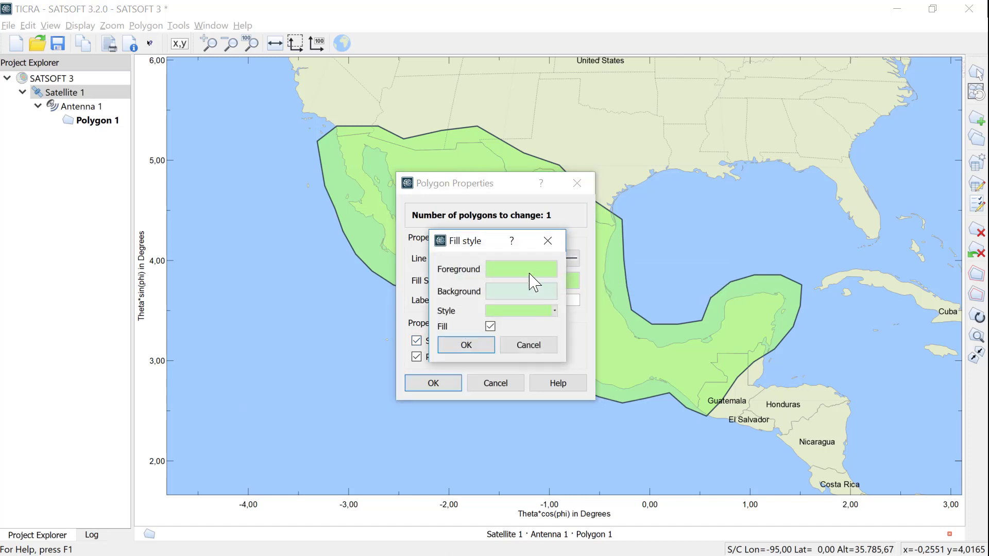
left_click(534, 269)
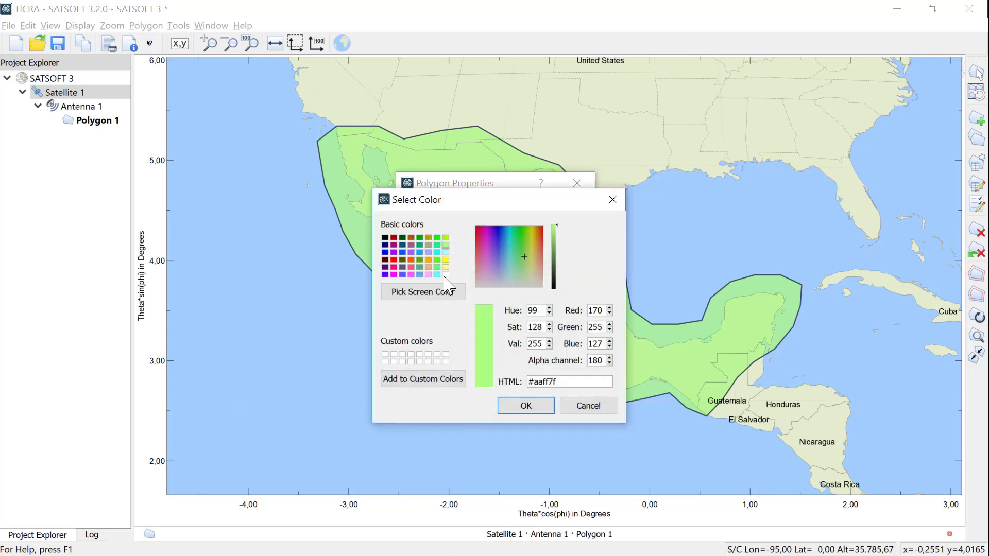
left_click(446, 275)
left_click(524, 409)
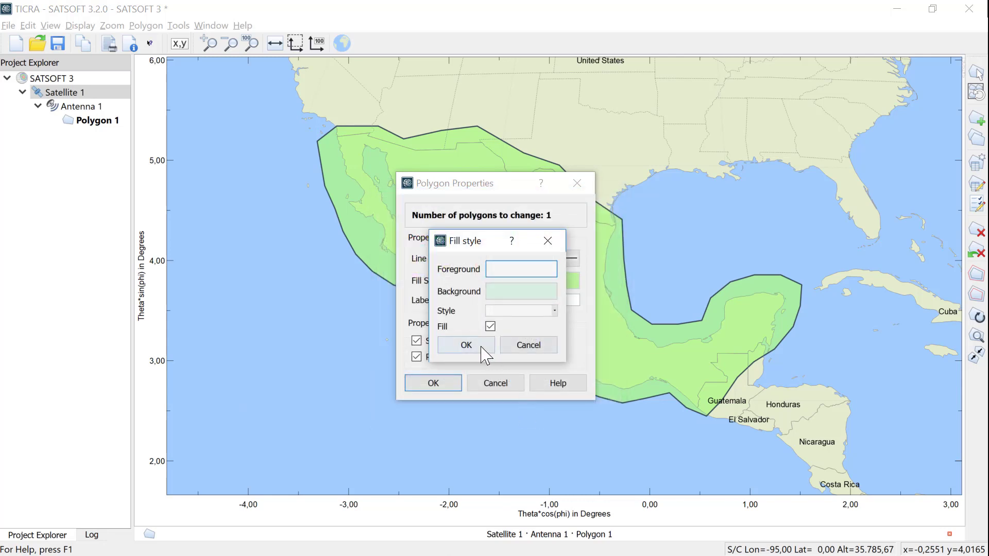
left_click(467, 344)
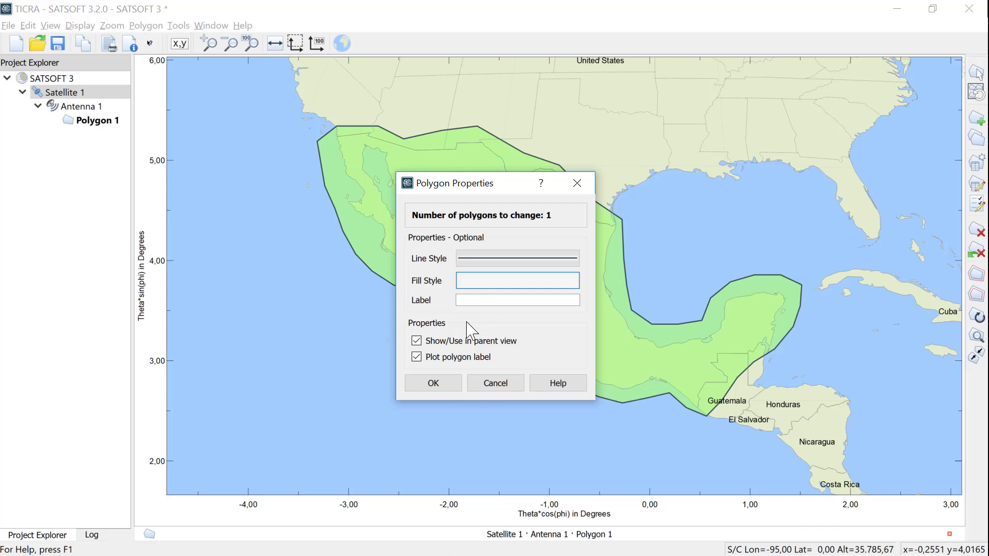
left_click(475, 302)
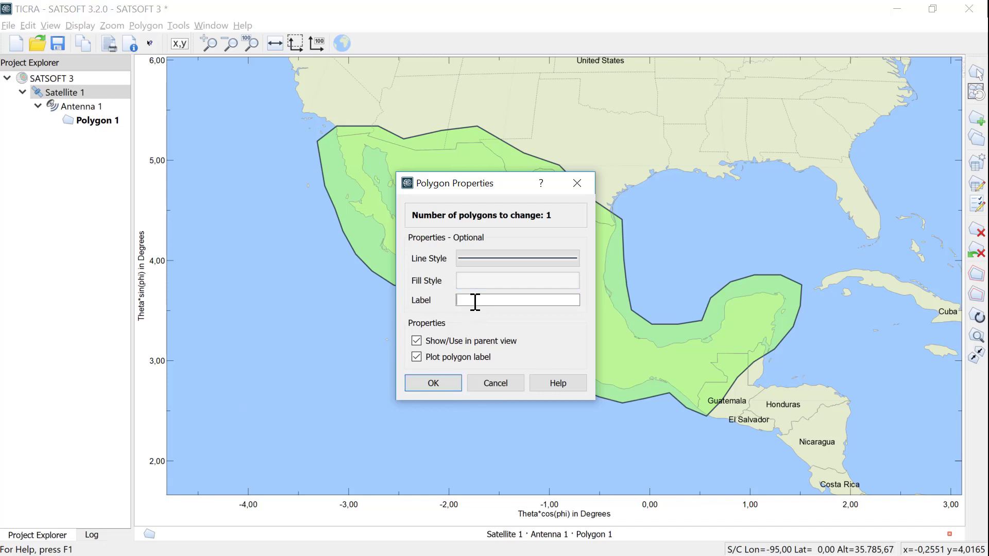
type("Mexico")
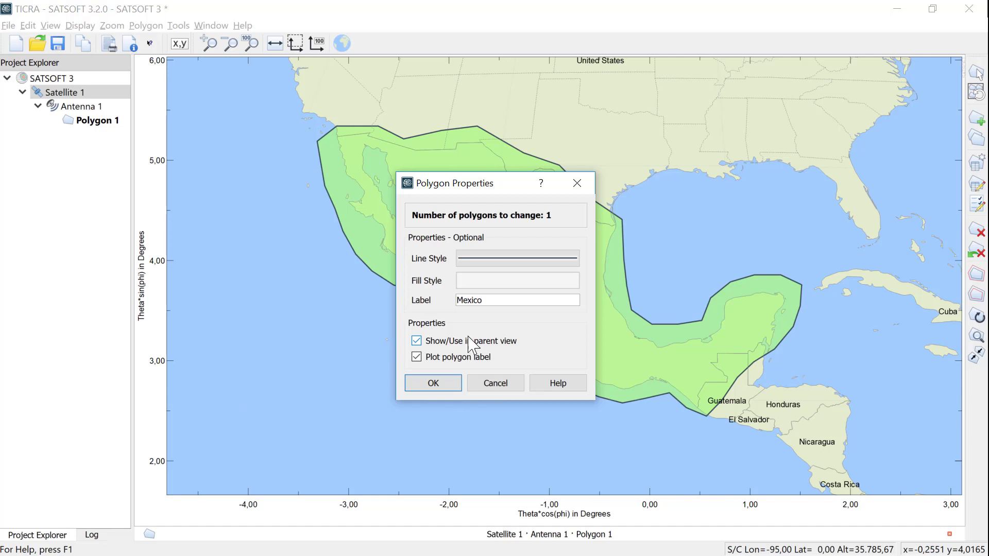
Apply the white fill and Mexico label, then select the polygon to show its vertices
left_click(446, 384)
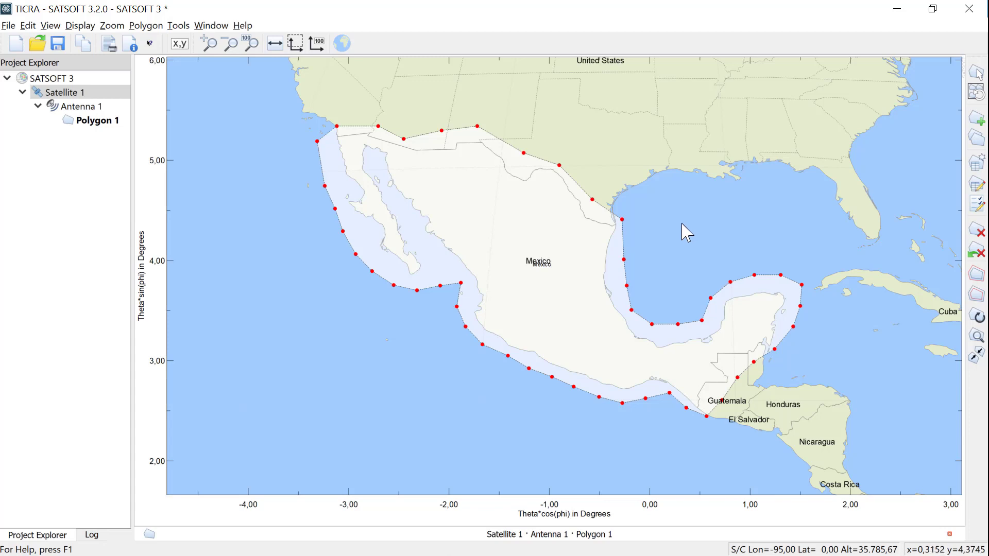
key("Escape")
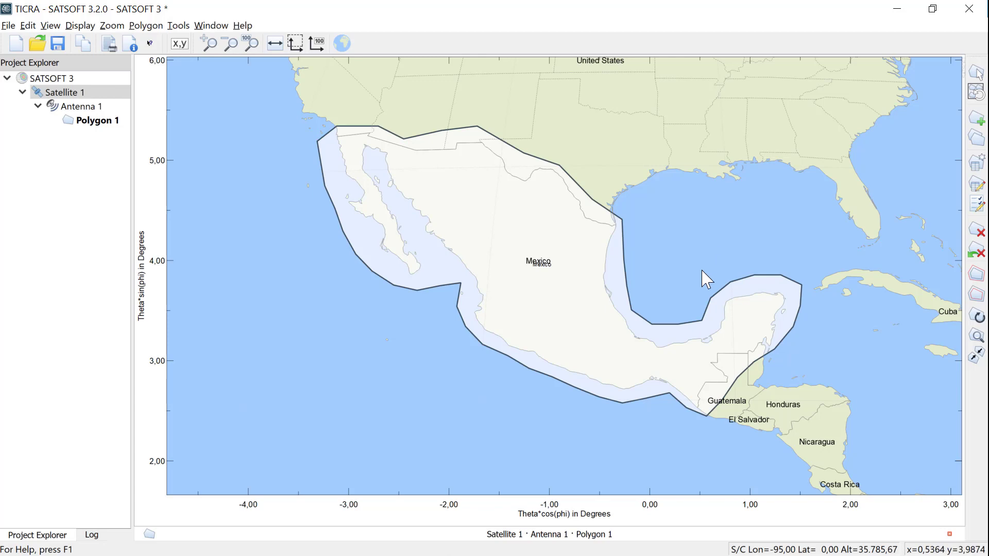
left_click(596, 334)
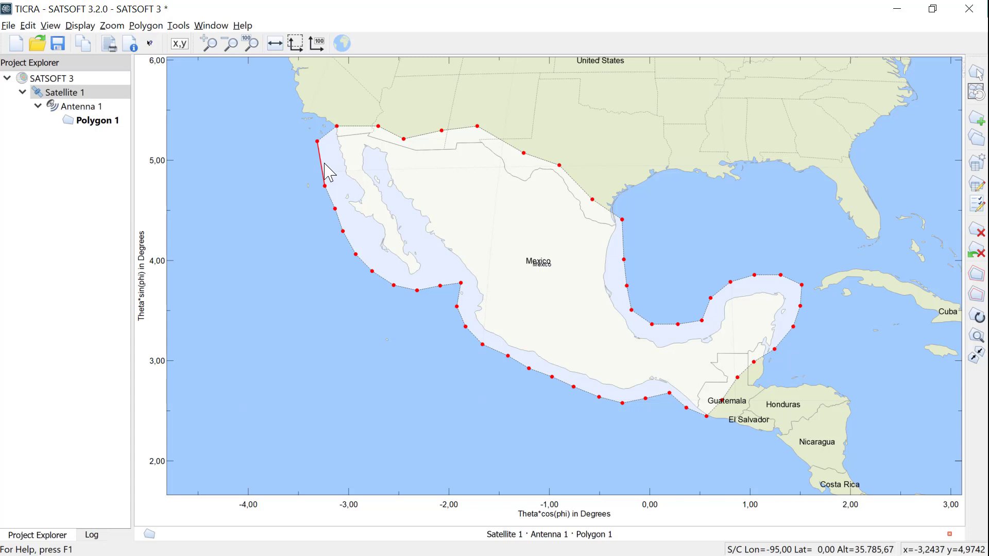
Add a vertex on the northwest edge and adjust the Pacific and Gulf coast vertices
mouse_move(324, 165)
left_mouse_down()
mouse_move(289, 176)
mouse_move(330, 162)
mouse_move(297, 172)
mouse_move(321, 165)
left_mouse_up()
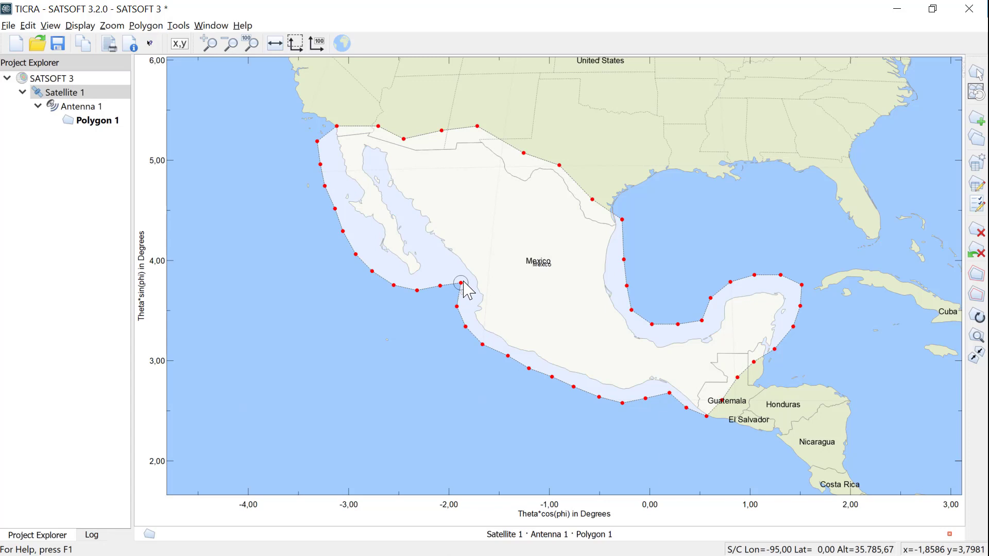
mouse_move(462, 282)
left_mouse_down()
mouse_move(449, 280)
mouse_move(463, 281)
left_mouse_up()
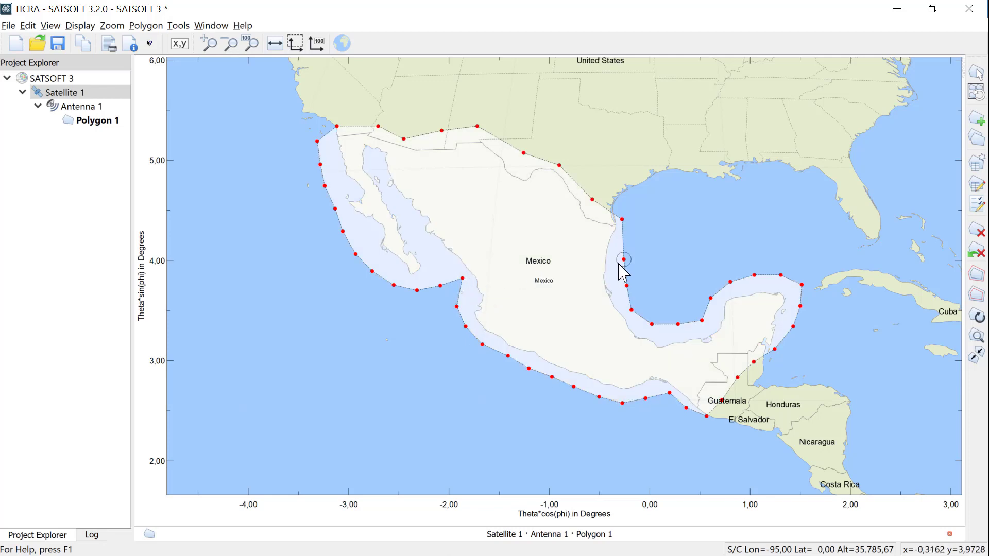
left_click_drag(619, 265, 619, 264)
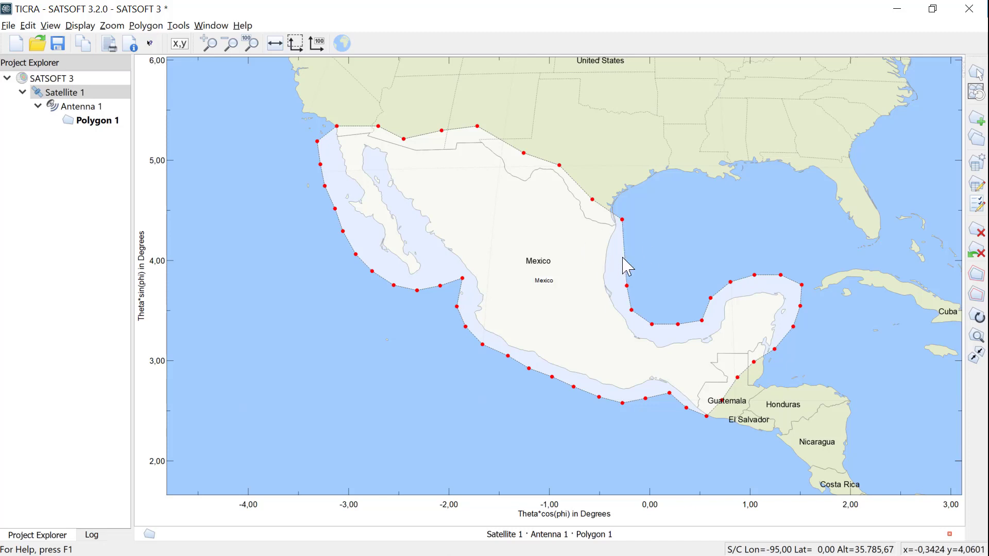
Expand the Mexico polygon by the pointing error, then shrink it back by the same amount
left_click(978, 278)
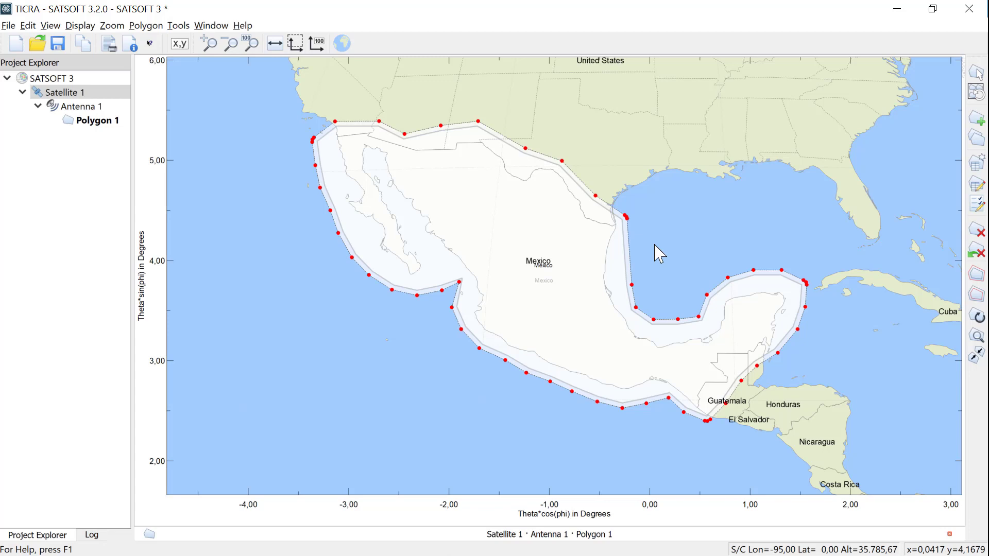
left_click(590, 257)
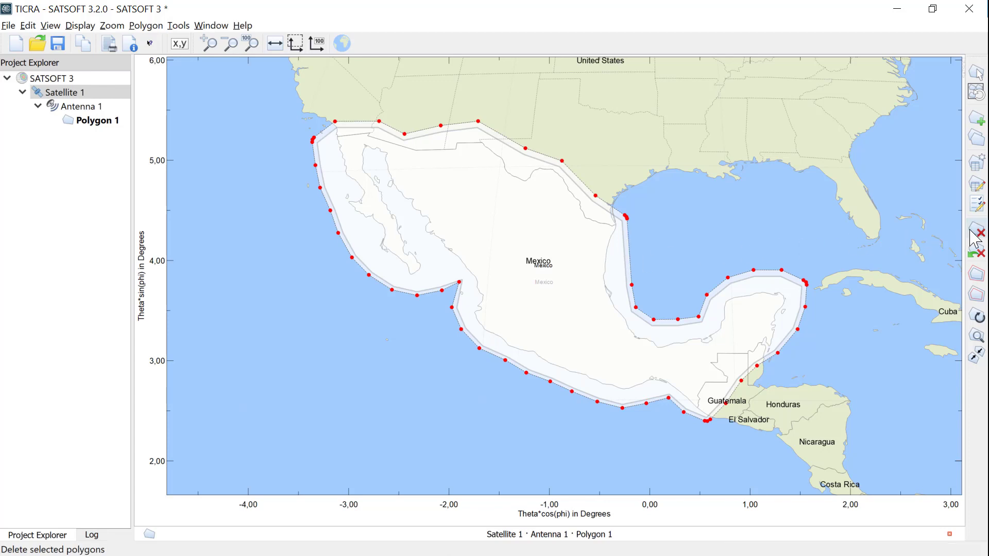
left_click(592, 328)
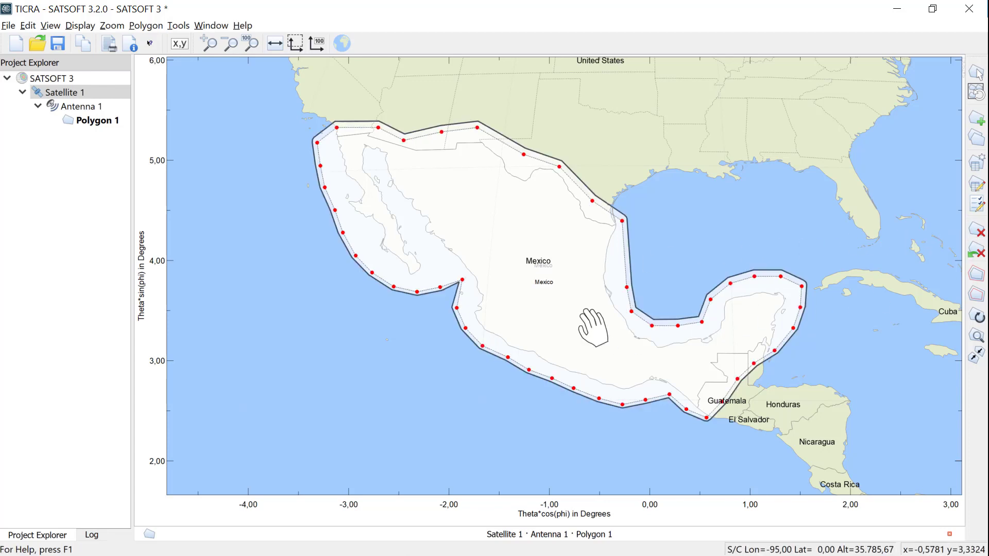
left_click(975, 296)
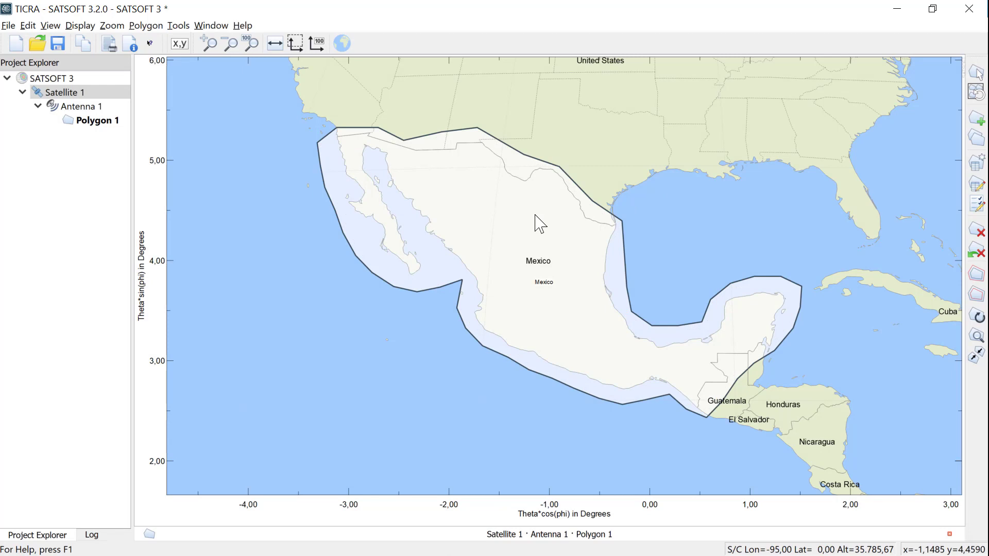
Switch the map to the Equirectangular (lon, lat) projection and upsample the polygon
right_click(670, 208)
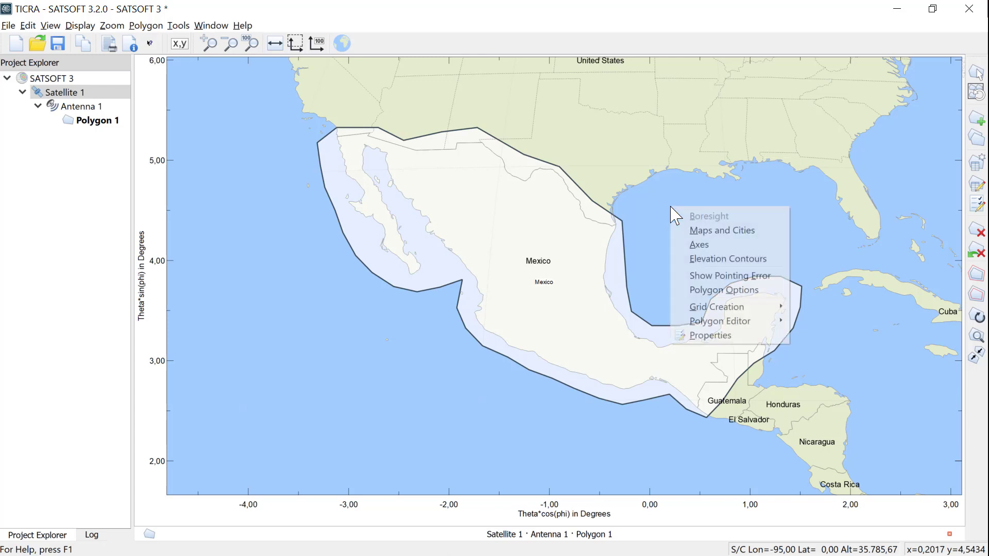
left_click(699, 231)
left_click(502, 194)
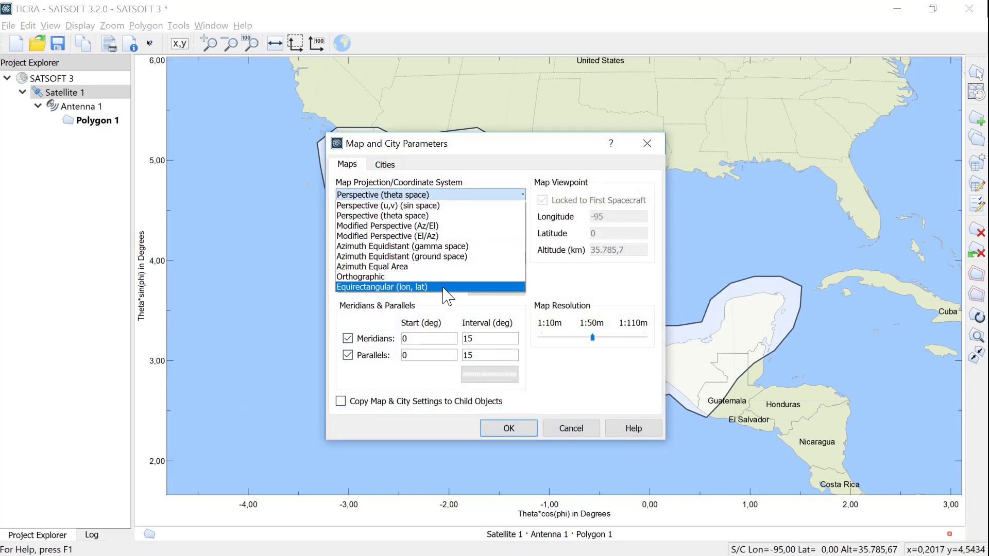
left_click(444, 287)
left_click(496, 429)
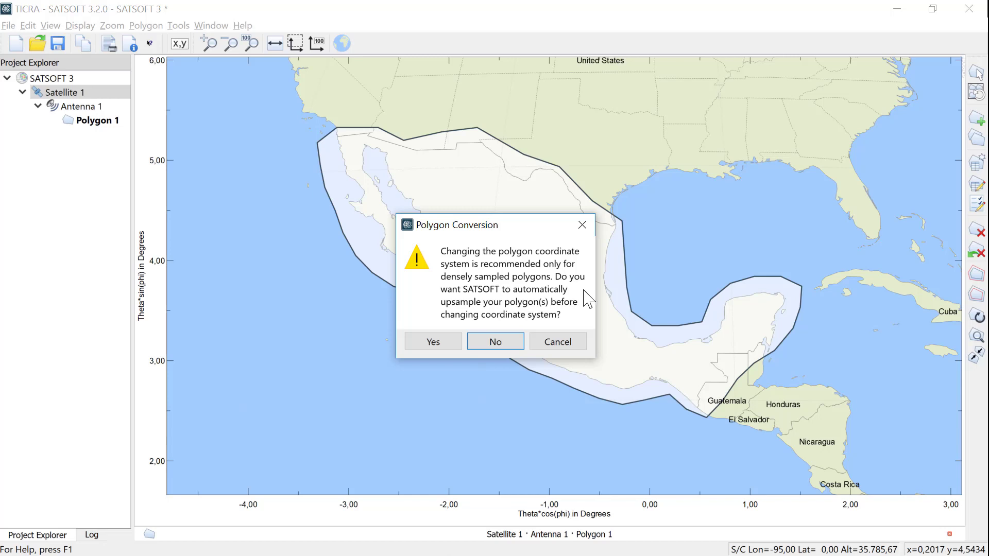
left_click(442, 345)
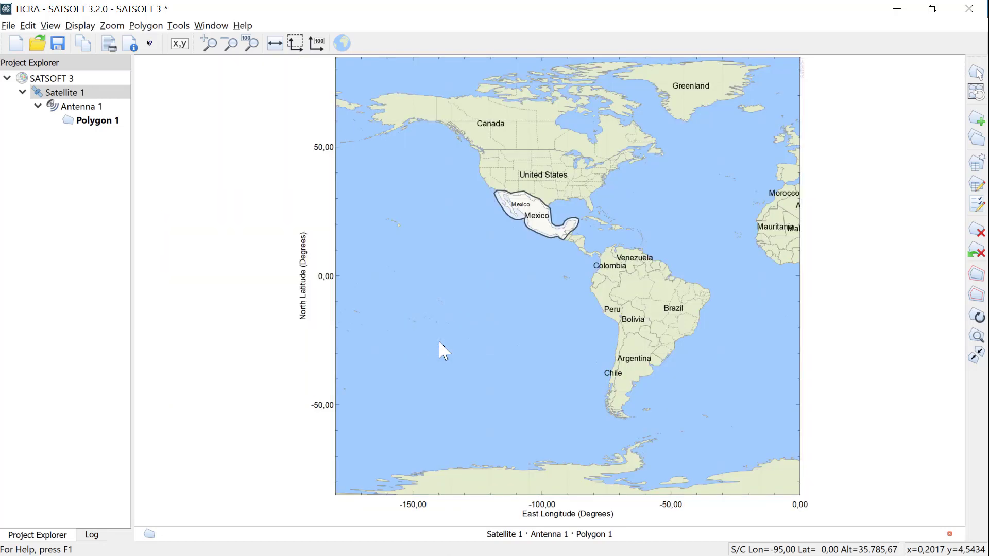
Fit the axes to the plot and copy all rows of the polygon's coordinate table
left_click(275, 43)
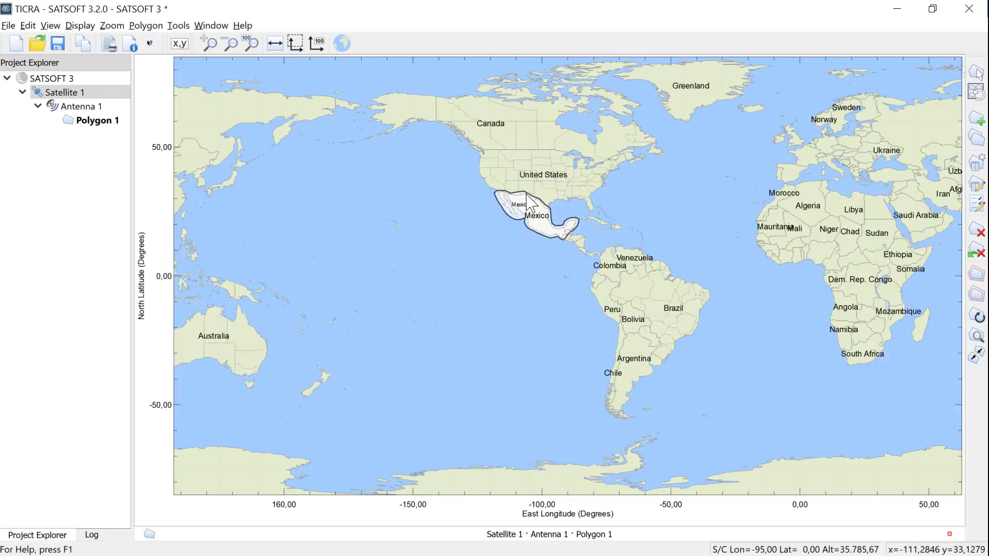
left_click(978, 185)
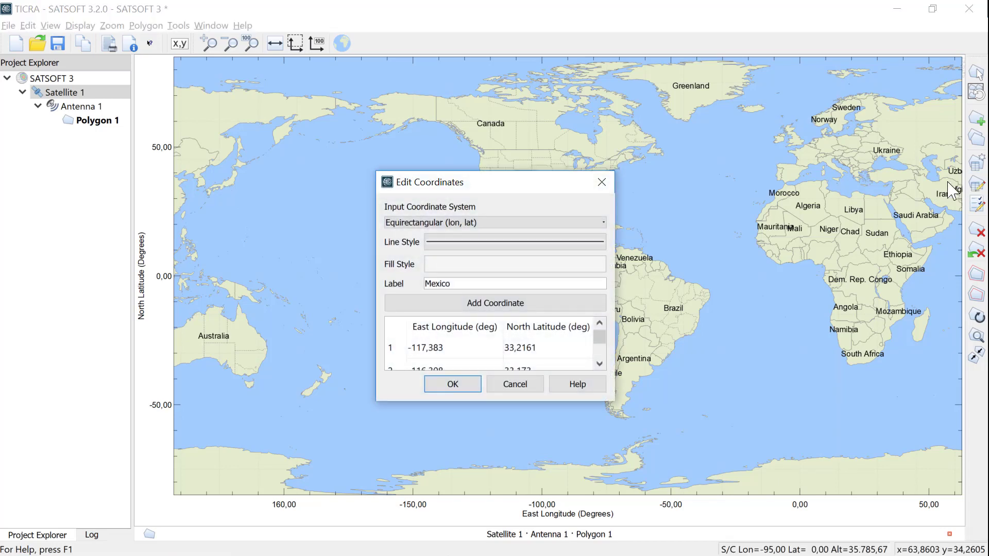
left_click(396, 326)
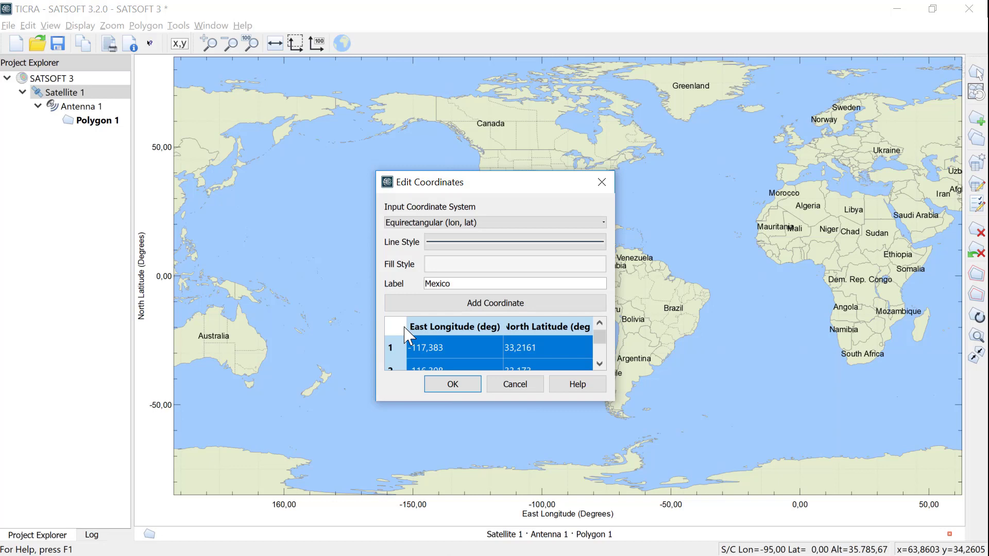
key("alt+Tab")
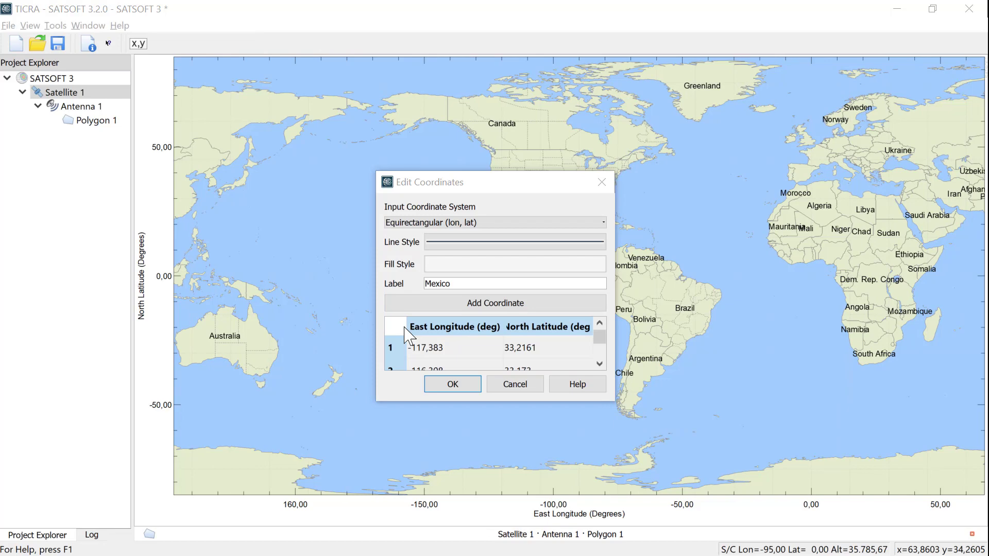
Paste the coordinates at A2 of Mexico polygon.xlsx under Lon/Lat and save the workbook
key("alt+Tab")
left_click(251, 245)
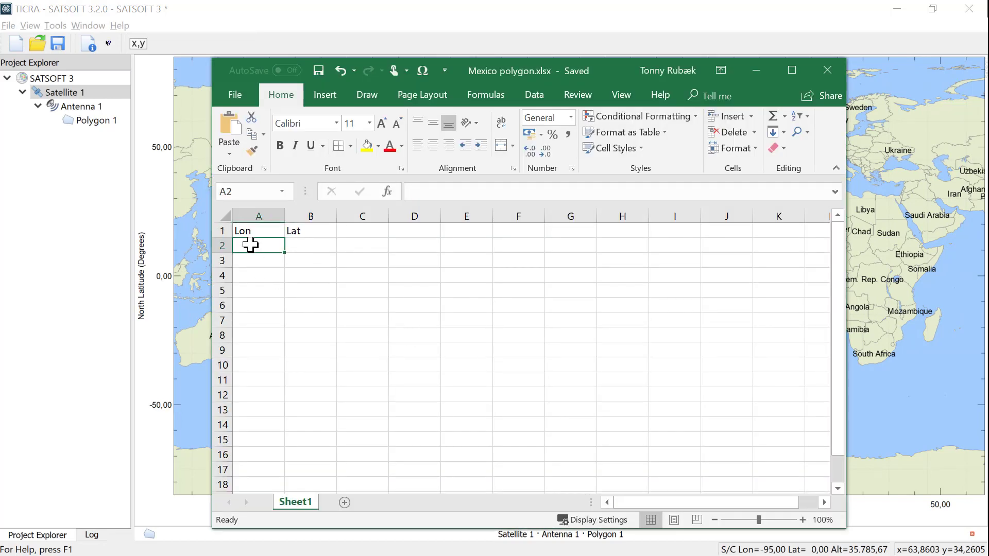
key("ctrl+v")
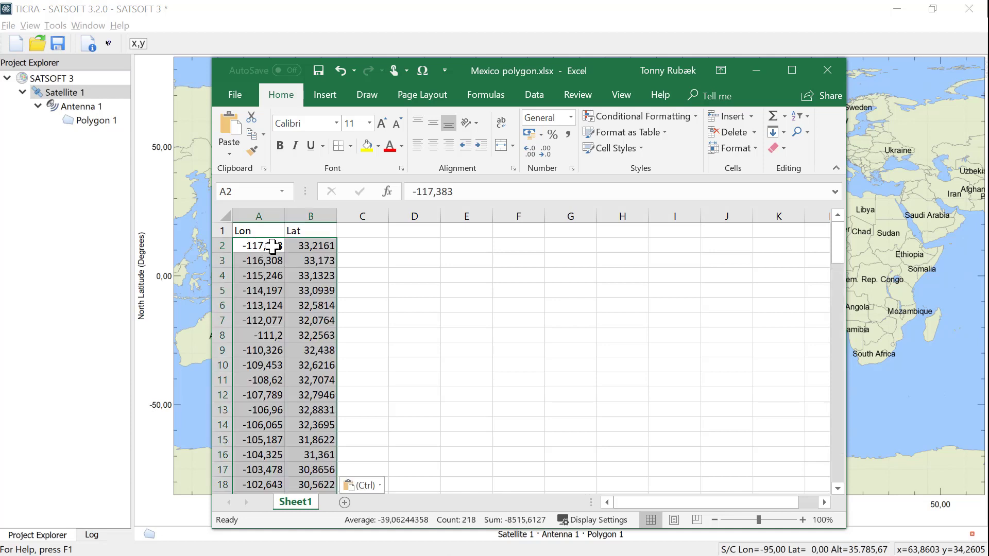
left_click(319, 70)
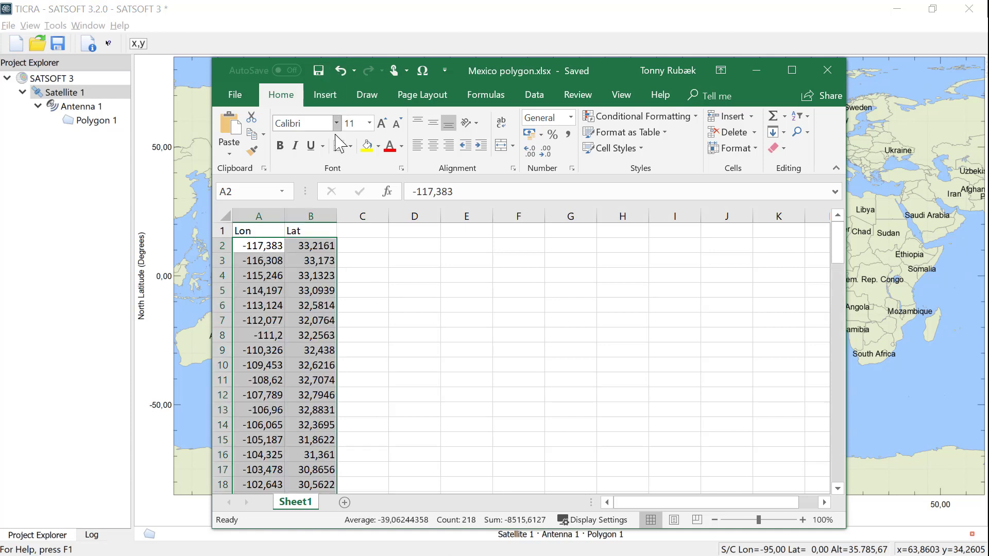
Return to SATSOFT and accept the Edit Coordinates dialog, outlining the Mexico polygon in red
left_click(484, 23)
key("ctrl+v")
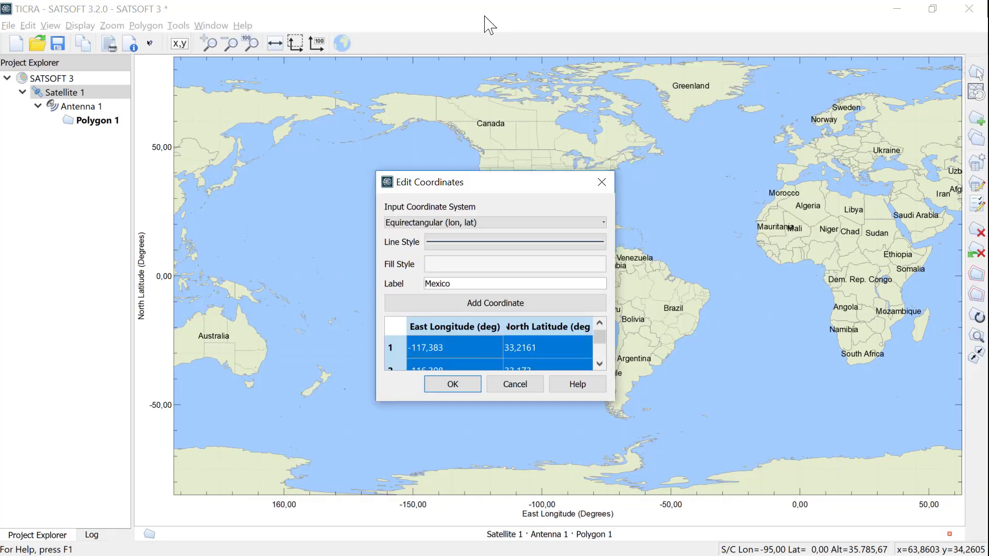
left_click(452, 384)
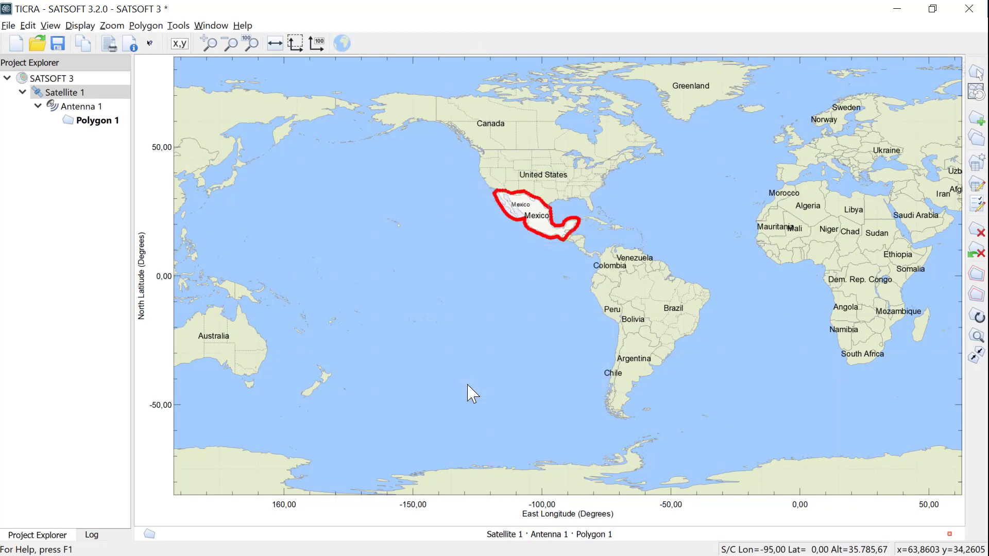